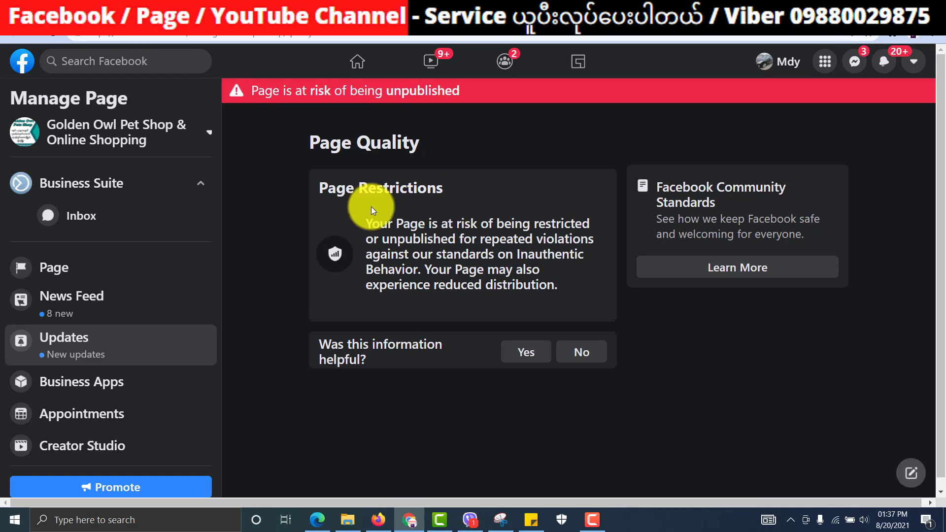
Review the Page Restrictions notice on the Page Quality page and mark the information as helpful
scroll(416, 208, "down", 1)
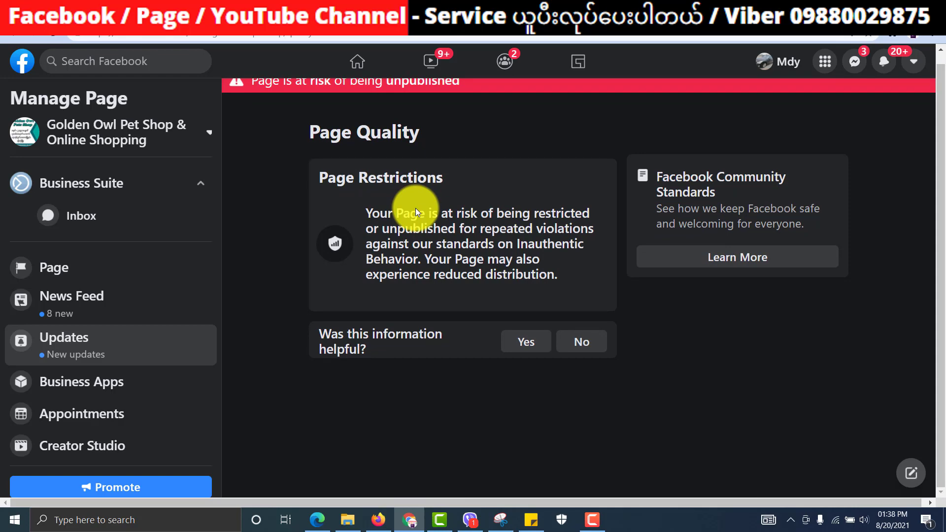
scroll(414, 207, "up", 1)
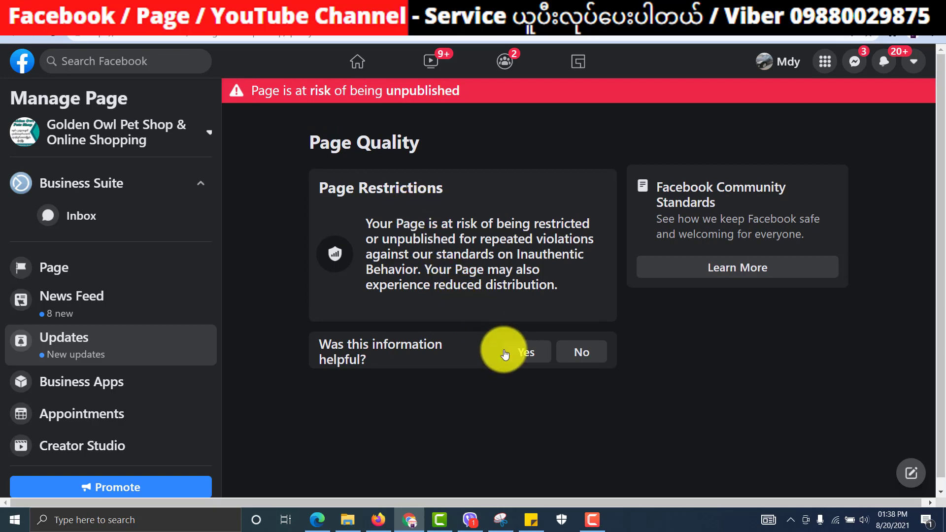
left_click(521, 359)
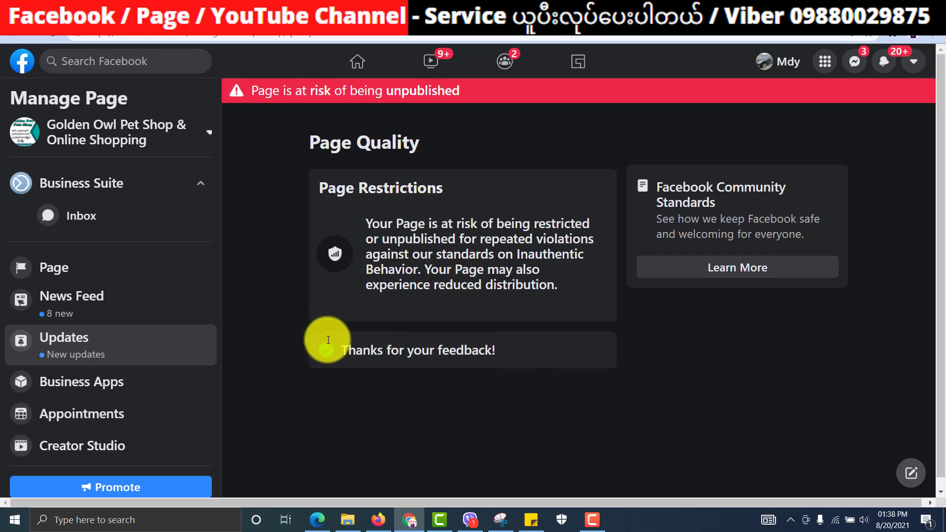
Switch to Creator Studio and open the Policy Issues section under Monetization for the Golden Owl Pet Shop & Online Shopping page
scroll(132, 391, "down", 3)
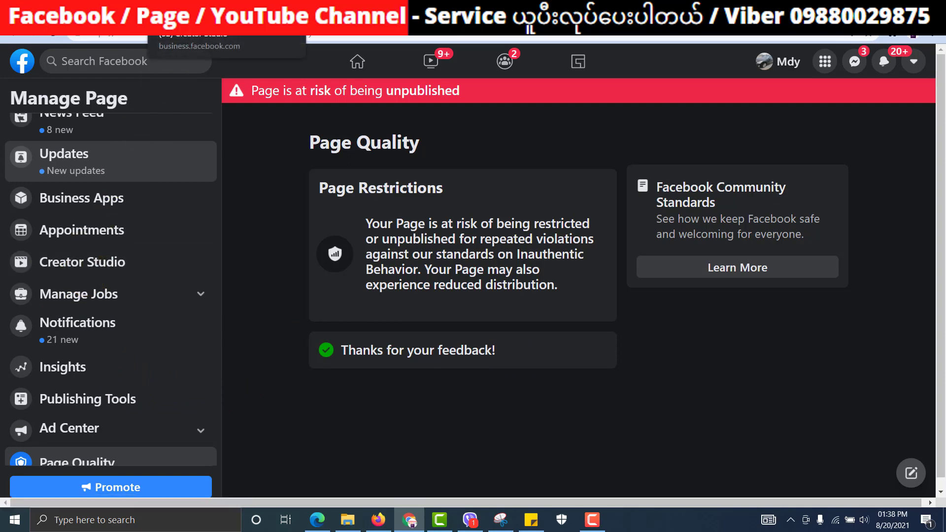
left_click(207, 14)
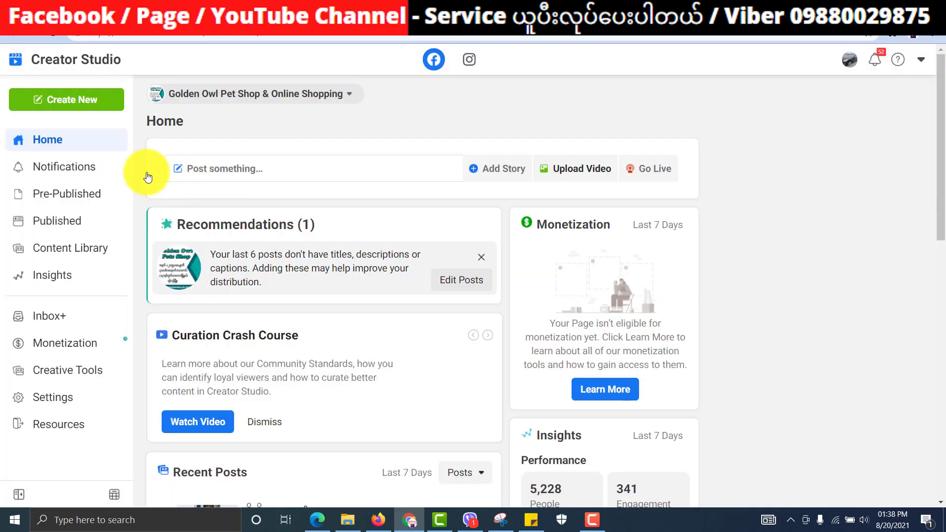
left_click(51, 343)
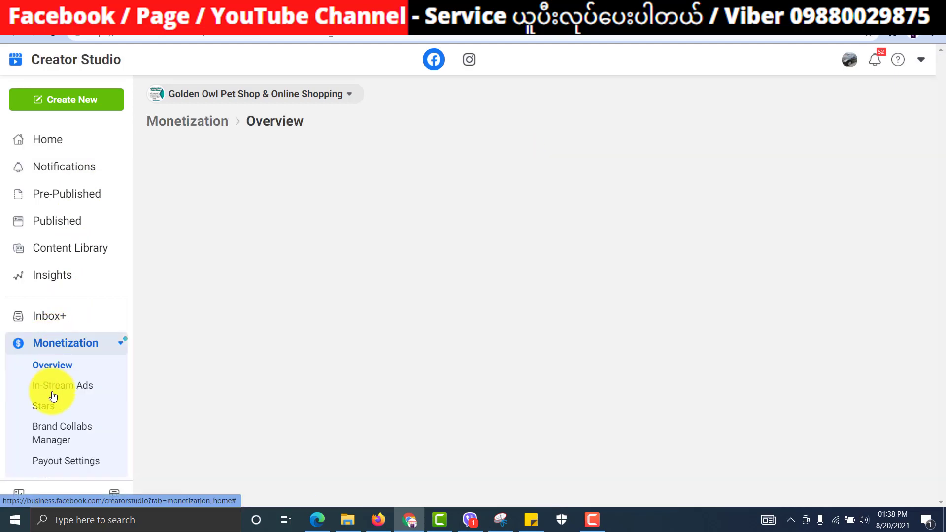
scroll(54, 401, "down", 2)
left_click(59, 377)
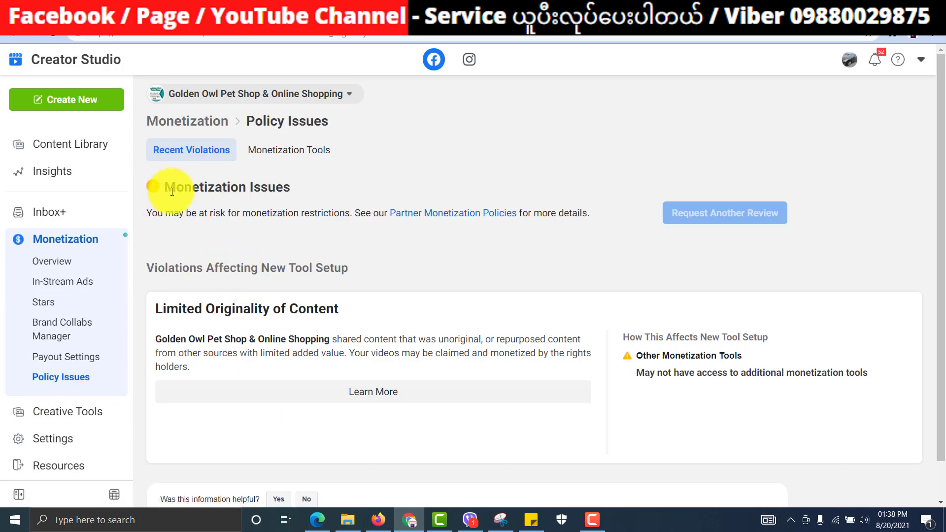
Examine the Monetization Issues notice and the description of the Limited Originality of Content violation
left_click_drag(176, 187, 299, 210)
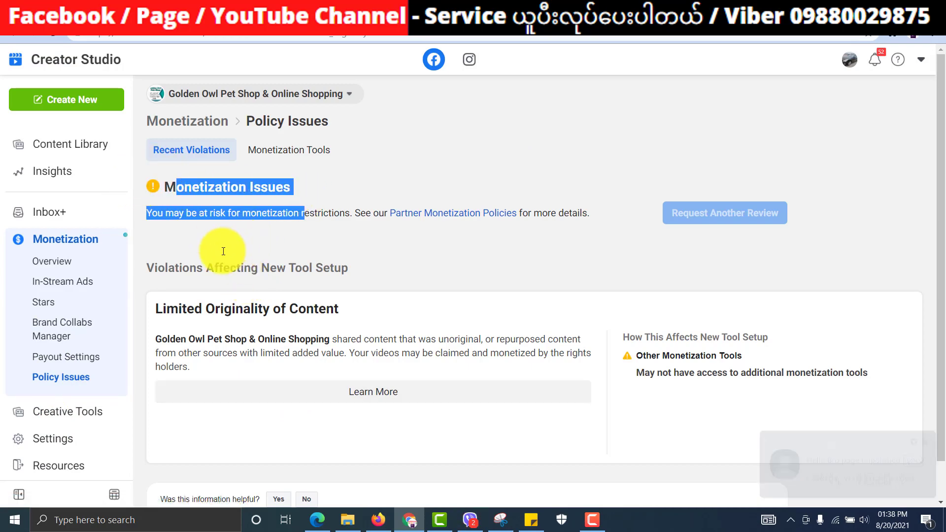
left_click(240, 249)
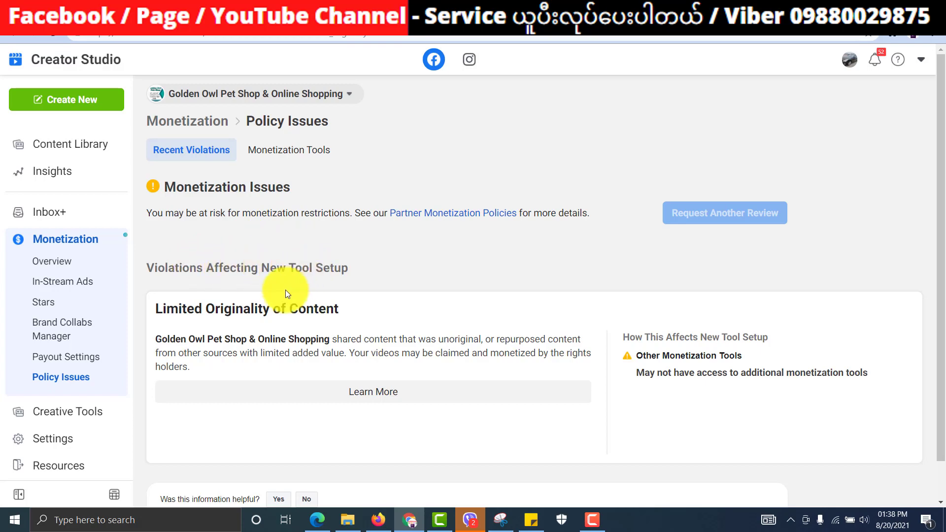
left_click_drag(179, 306, 340, 309)
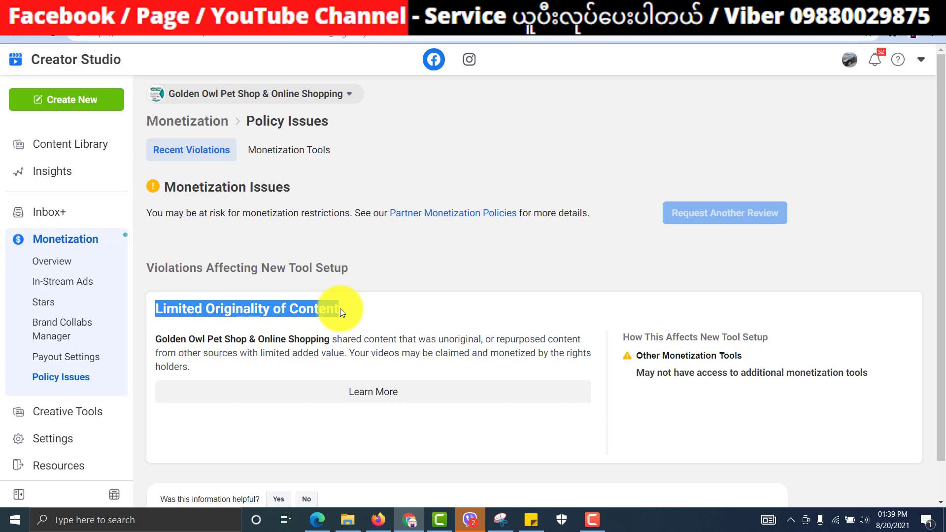
left_click_drag(329, 339, 258, 339)
left_click_drag(173, 326, 159, 326)
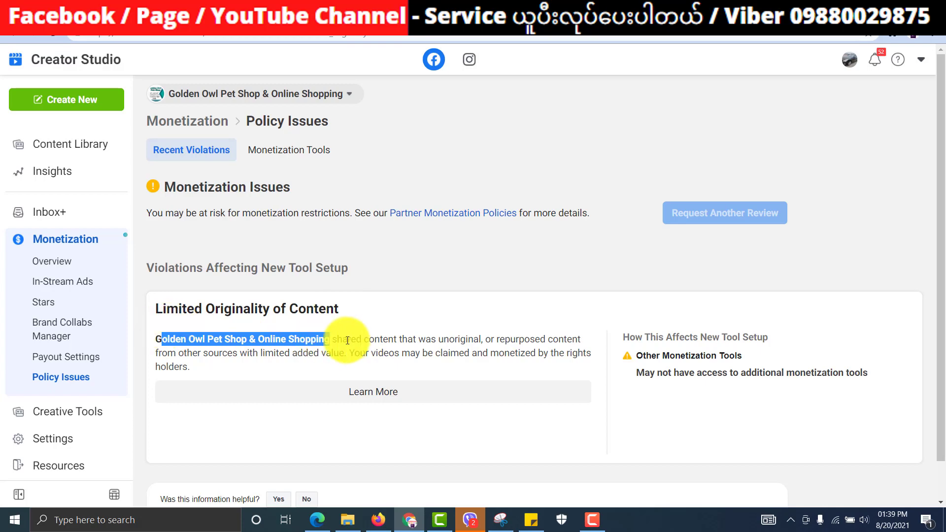
left_click_drag(332, 339, 397, 339)
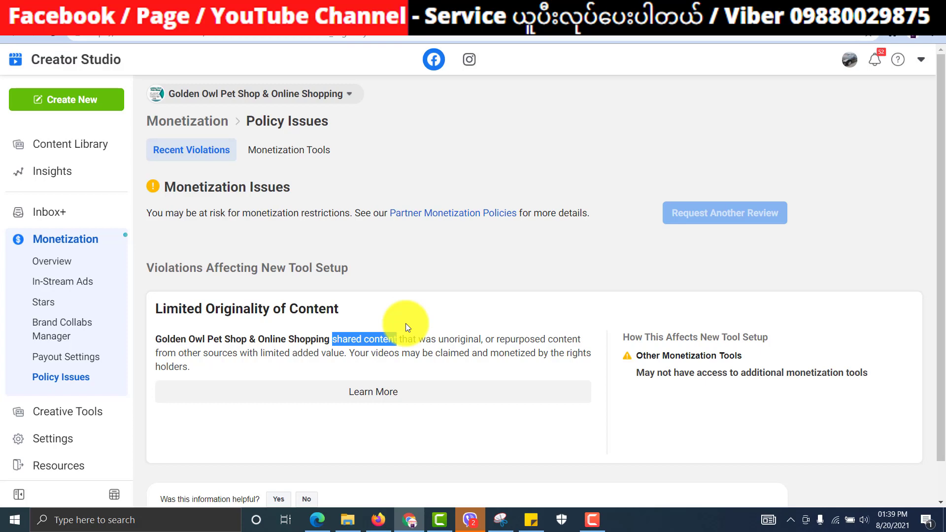
left_click_drag(437, 338, 484, 341)
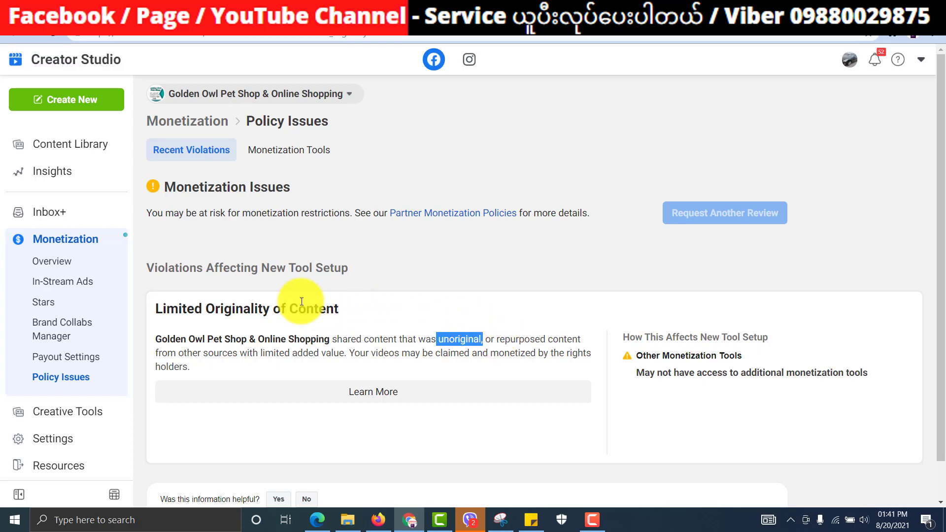
Acknowledge Facebook's definition of Limited Originality of Content in the violation details and request a review
left_click(394, 392)
scroll(426, 209, "down", 5)
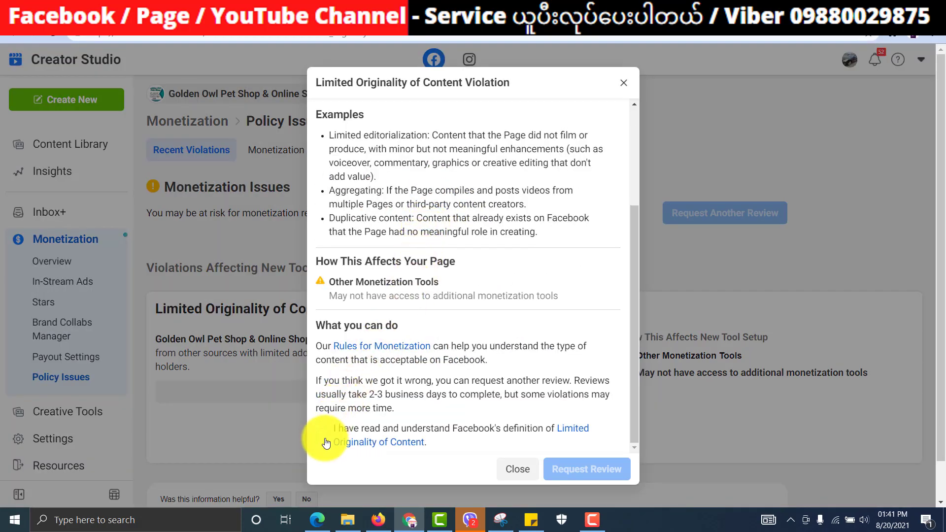
left_click(323, 435)
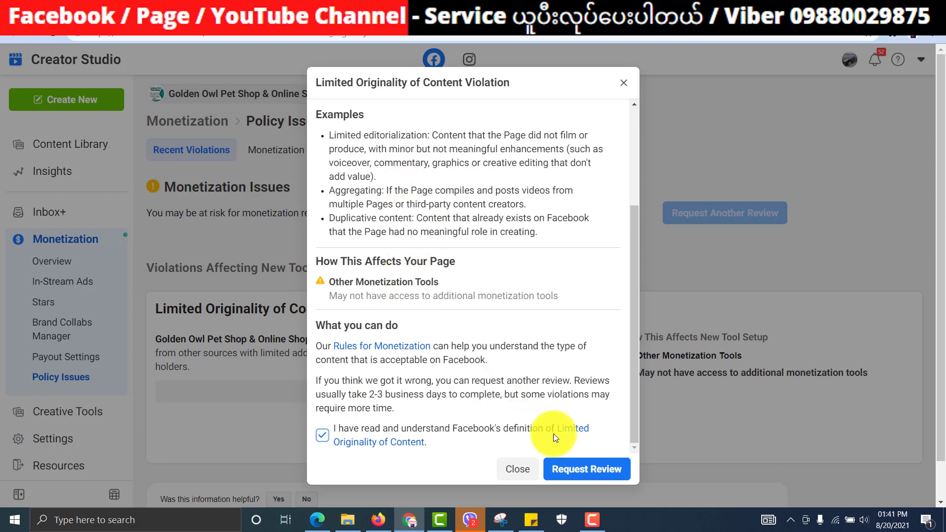
left_click(575, 469)
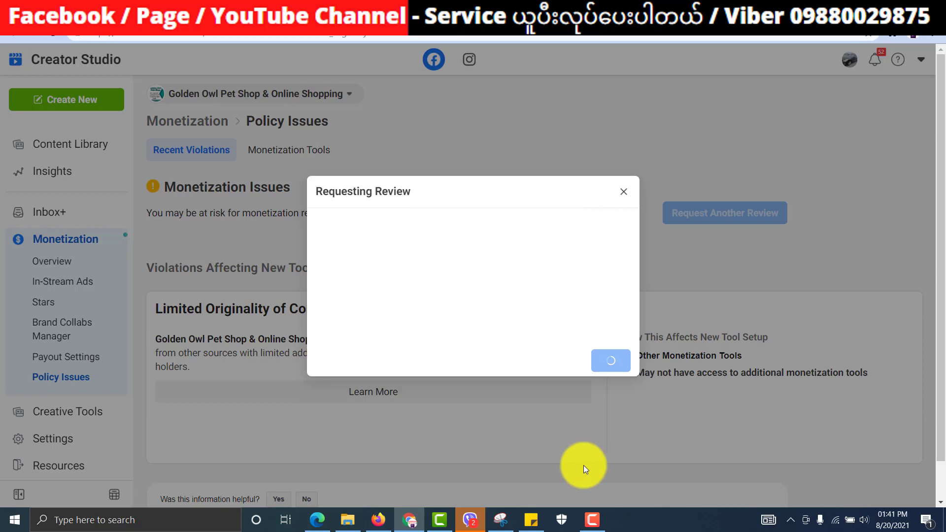
left_click(617, 311)
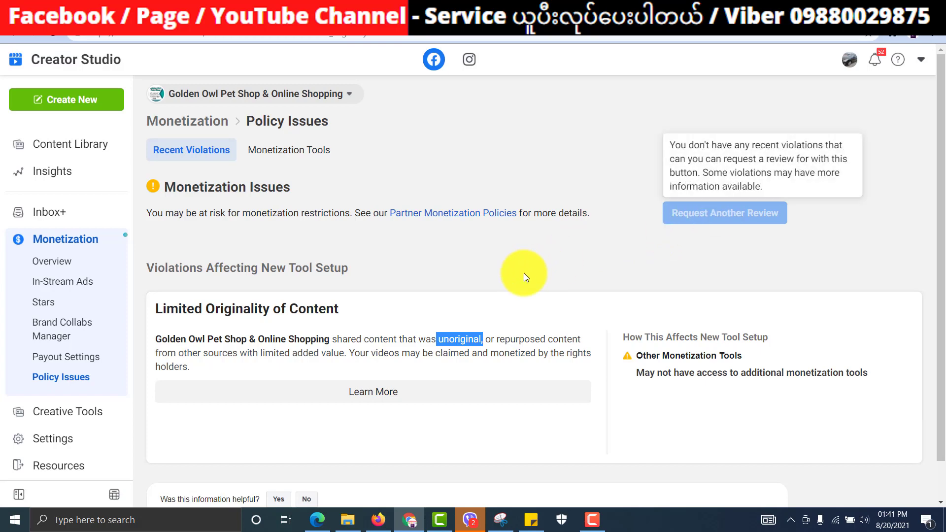
left_click(455, 282)
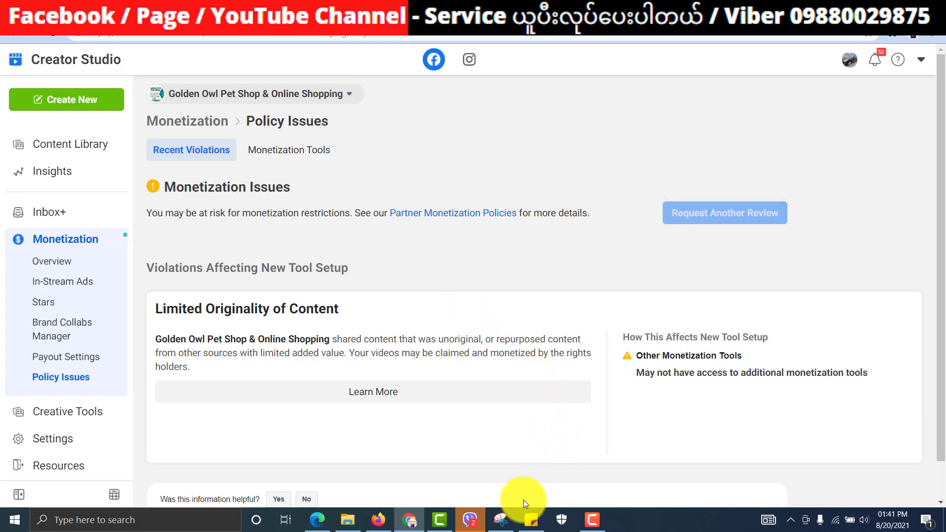
Reopen the Limited Originality of Content violation details, read the examples and available remedies, and close them
left_click(500, 520)
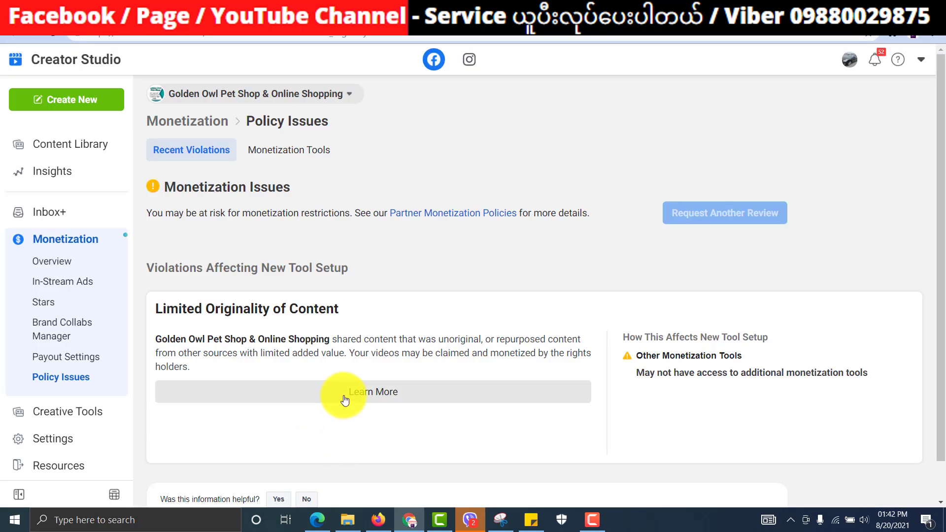
left_click(345, 400)
scroll(354, 407, "down", 1)
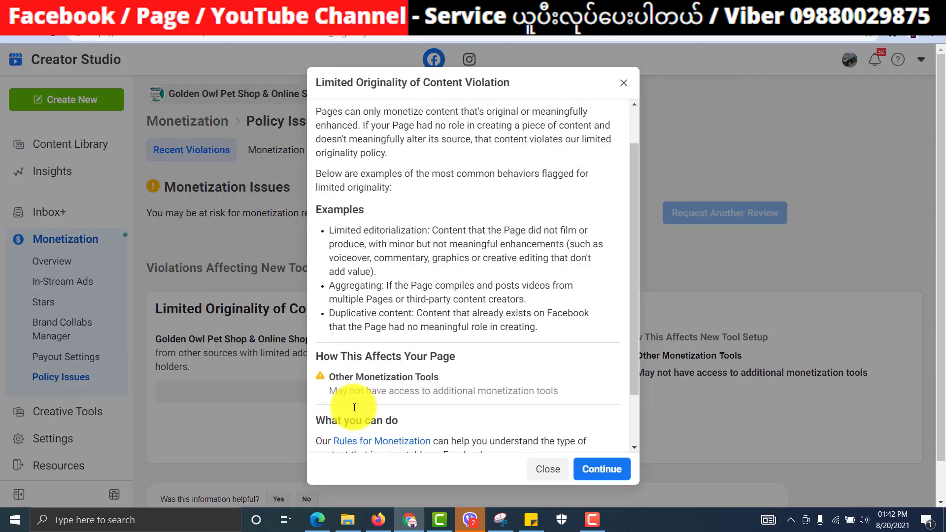
scroll(354, 407, "down", 2)
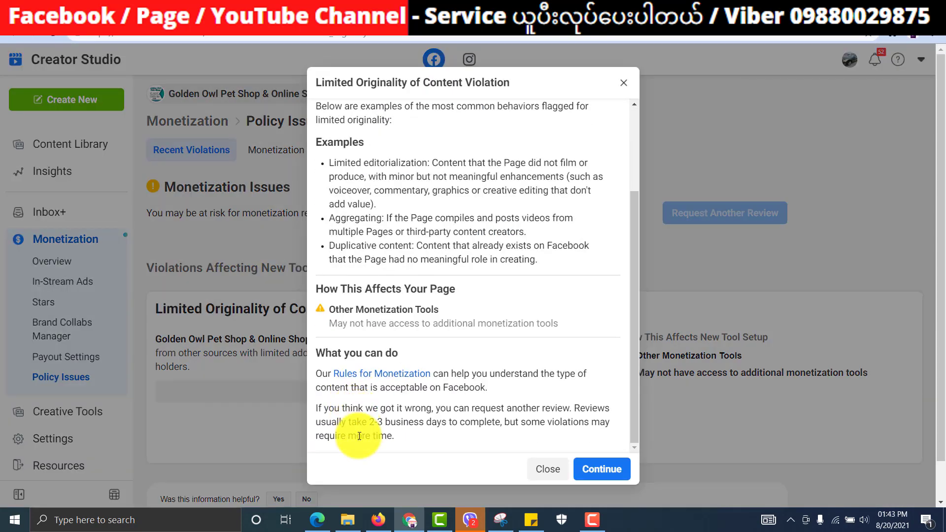
left_click(559, 470)
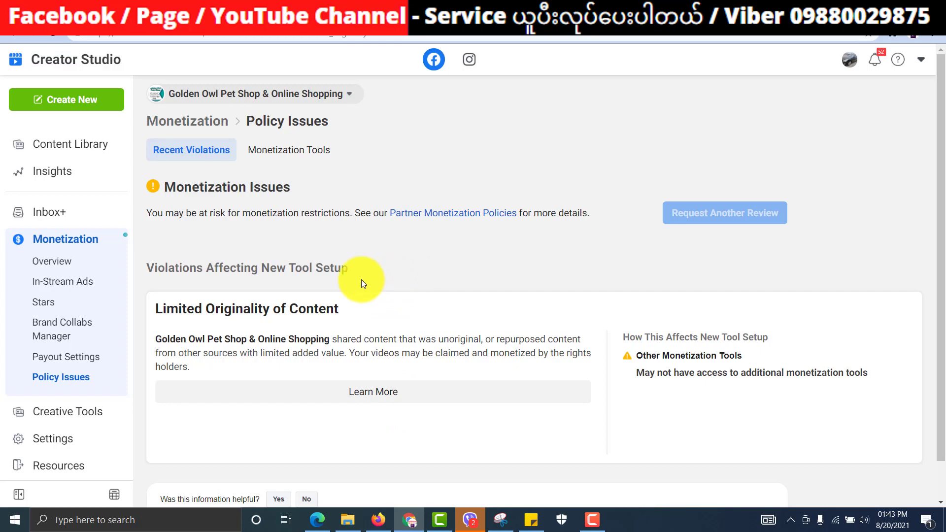
Look over the Pages feedback form and copy the Limited Originality of Content appeal message for the ShortDhamma page from Sticky Notes
scroll(93, 261, "up", 2)
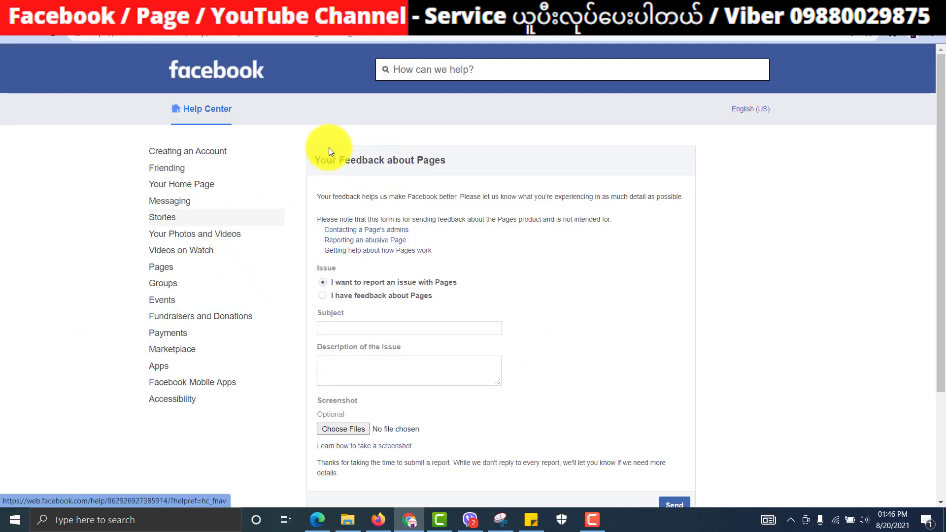
scroll(492, 265, "down", 2)
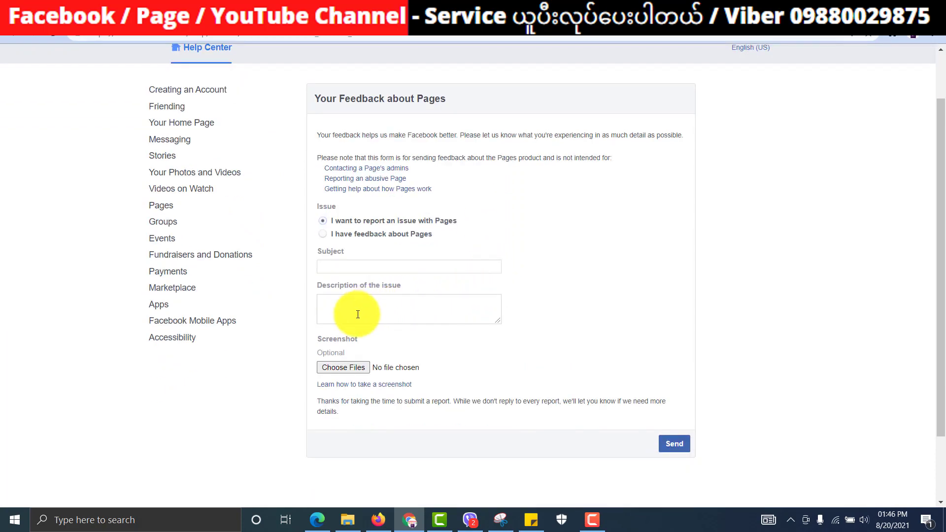
scroll(357, 314, "up", 2)
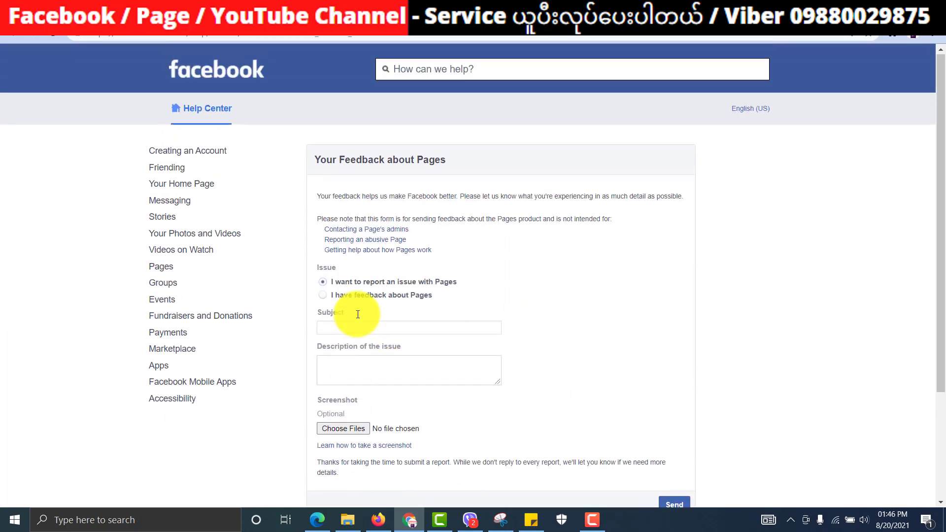
scroll(344, 334, "down", 2)
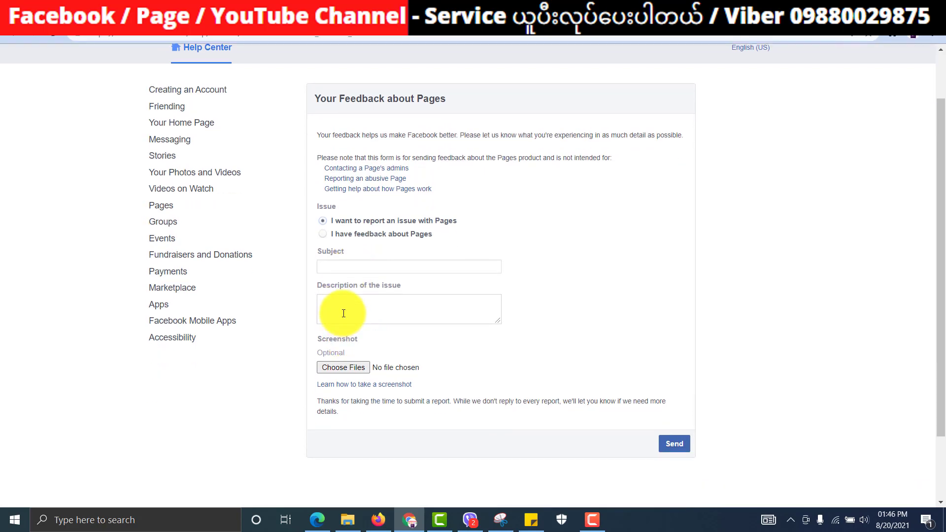
left_click(526, 519)
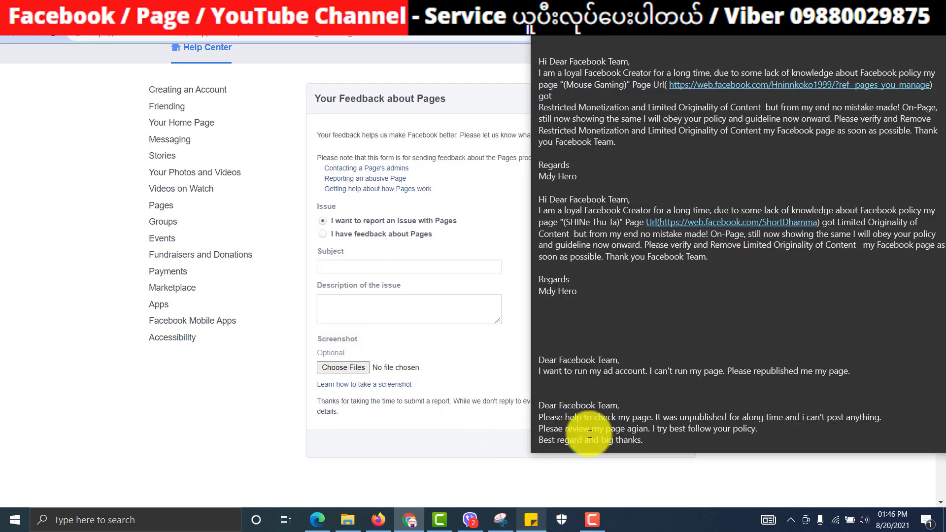
scroll(629, 259, "up", 2)
scroll(627, 275, "down", 2)
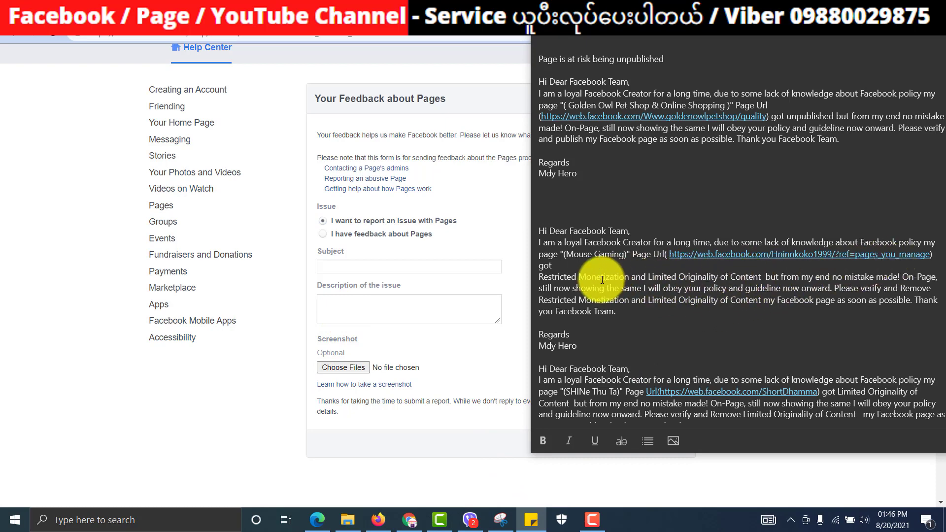
scroll(699, 260, "down", 1)
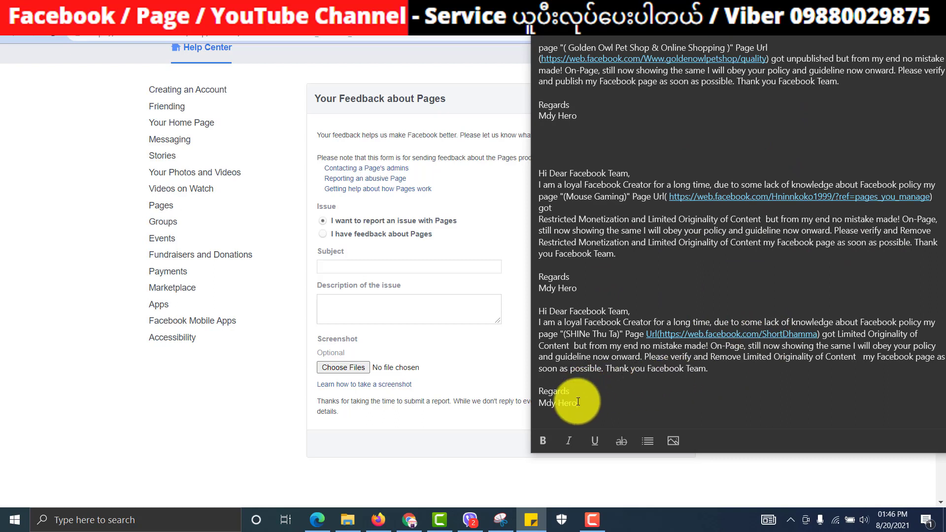
left_click_drag(577, 401, 540, 298)
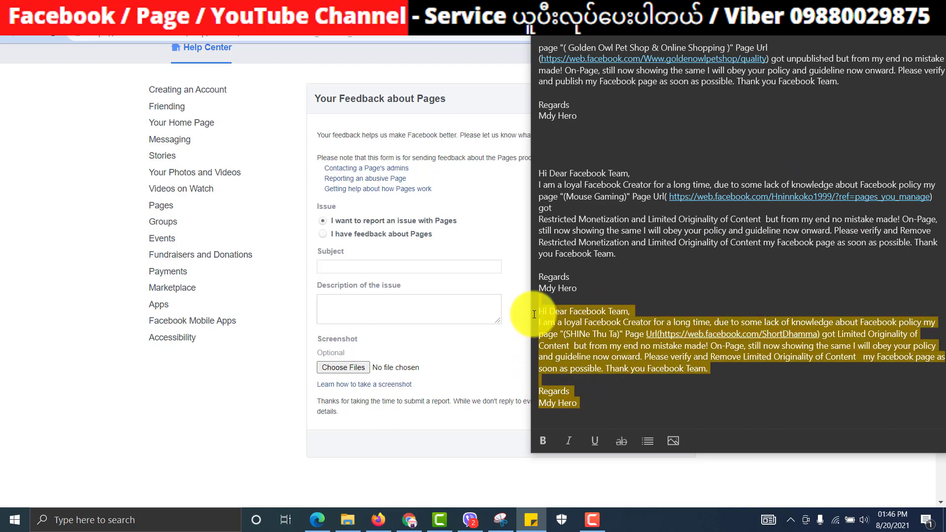
right_click(561, 320)
left_click(572, 335)
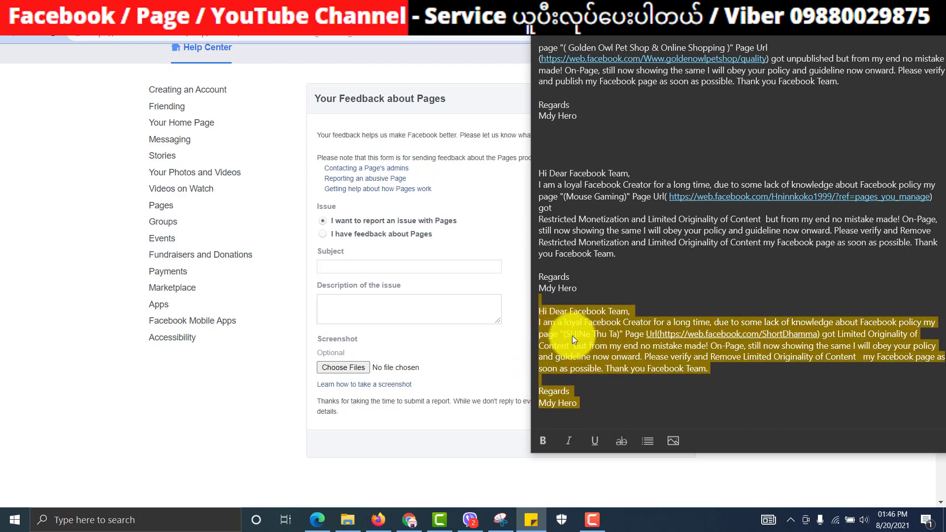
Paste the copied appeal message into the issue description of the Pages feedback form and enlarge the description box
left_click(396, 309)
right_click(395, 308)
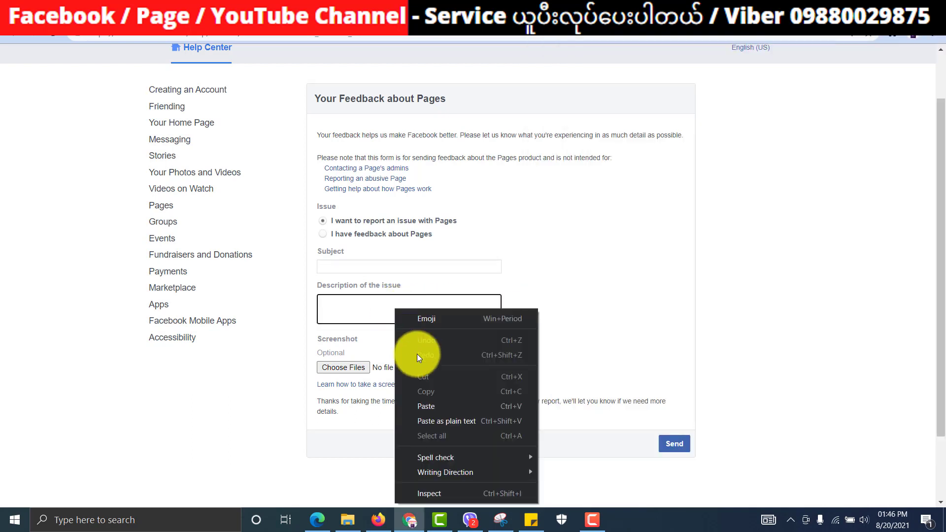
left_click(432, 403)
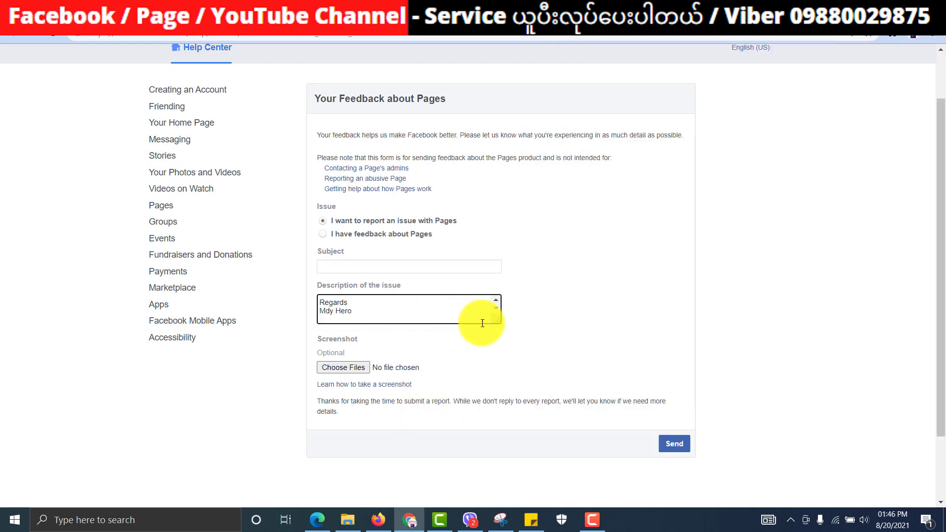
left_click_drag(500, 320, 580, 425)
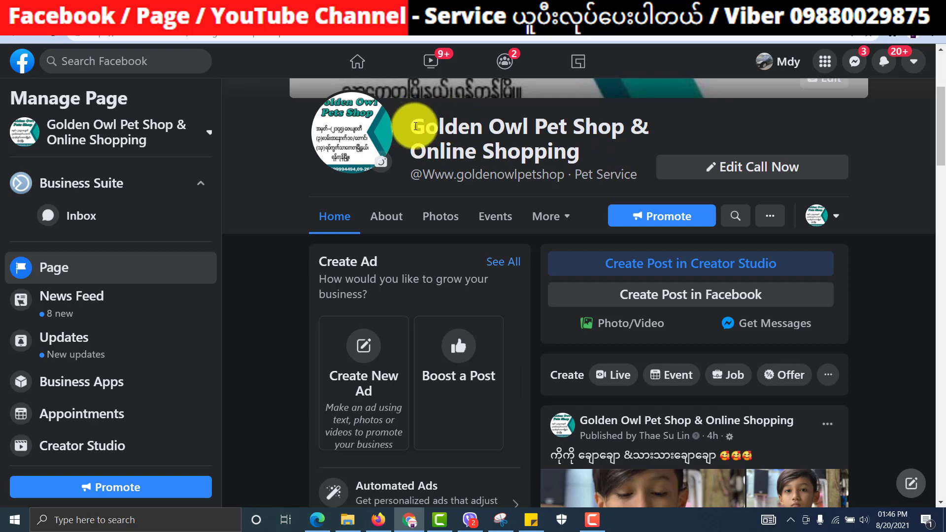
Copy the page name Golden Owl Pet Shop & Online Shopping from the Facebook page and replace the page name in the issue description with it
triple_click(585, 153)
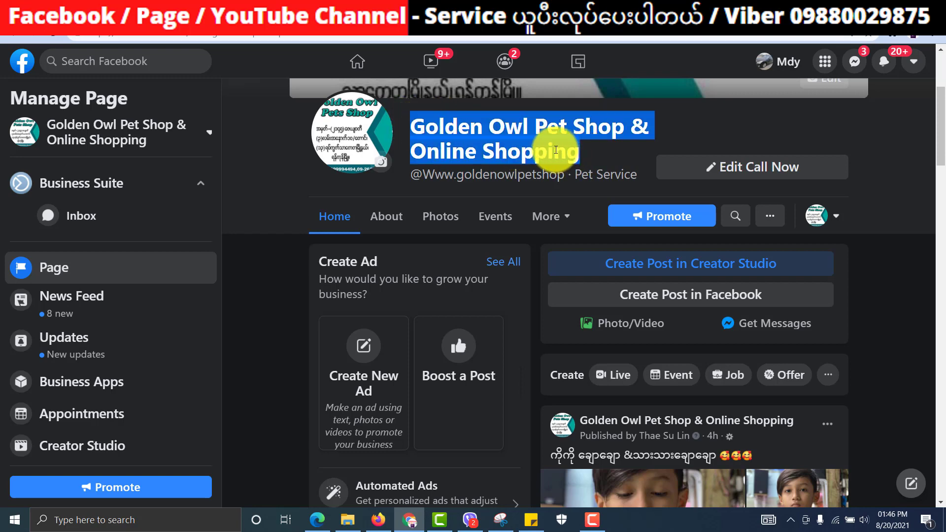
right_click(554, 152)
left_click(580, 163)
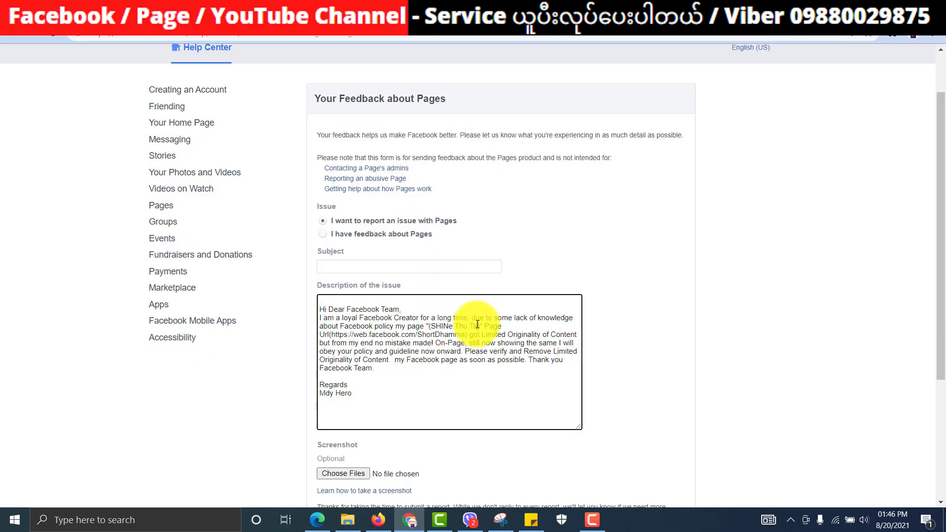
left_click_drag(478, 326, 439, 323)
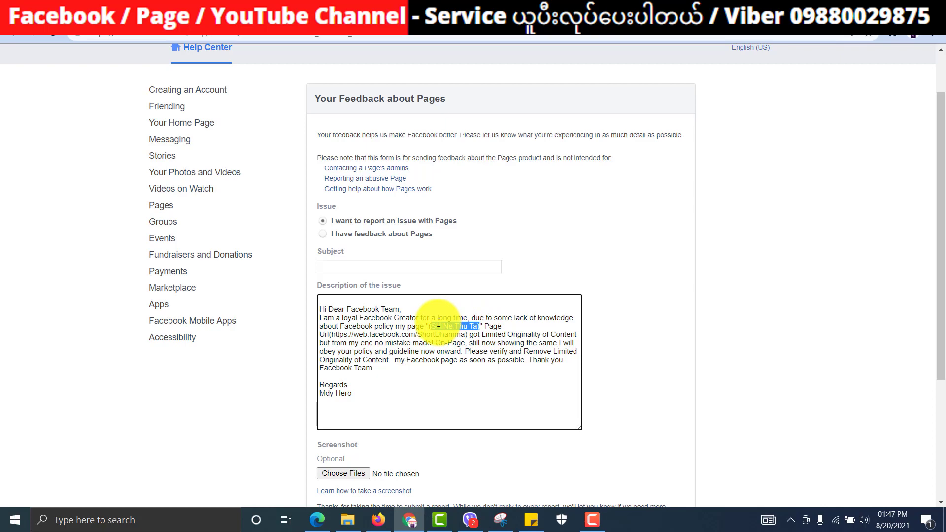
right_click(438, 323)
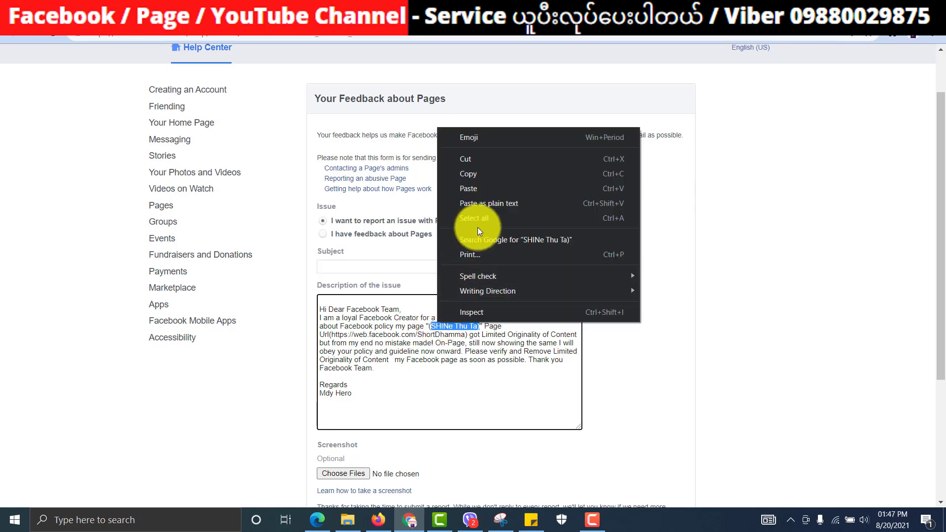
left_click(478, 193)
key("ctrl+v")
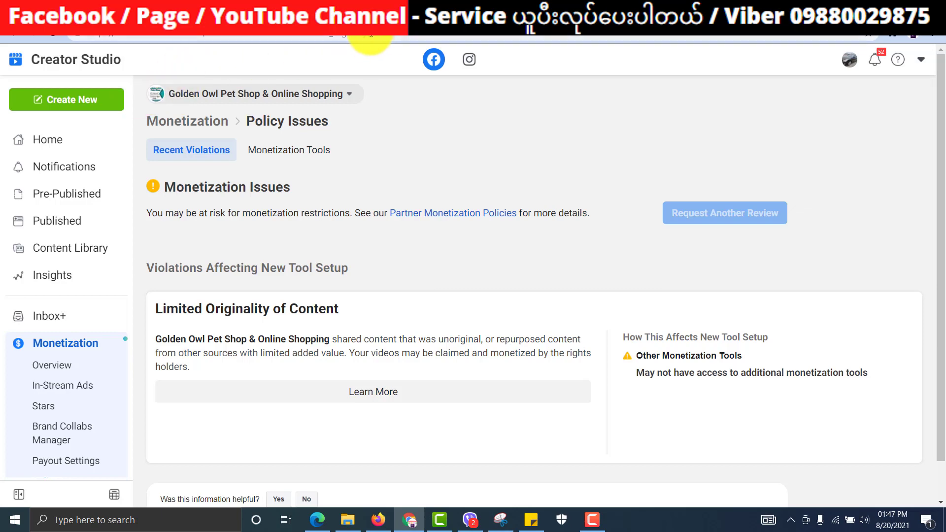
Copy the Creator Studio Policy Issues page address and replace the ShortDhamma URL in the issue description with it
left_click(351, 32)
right_click(351, 35)
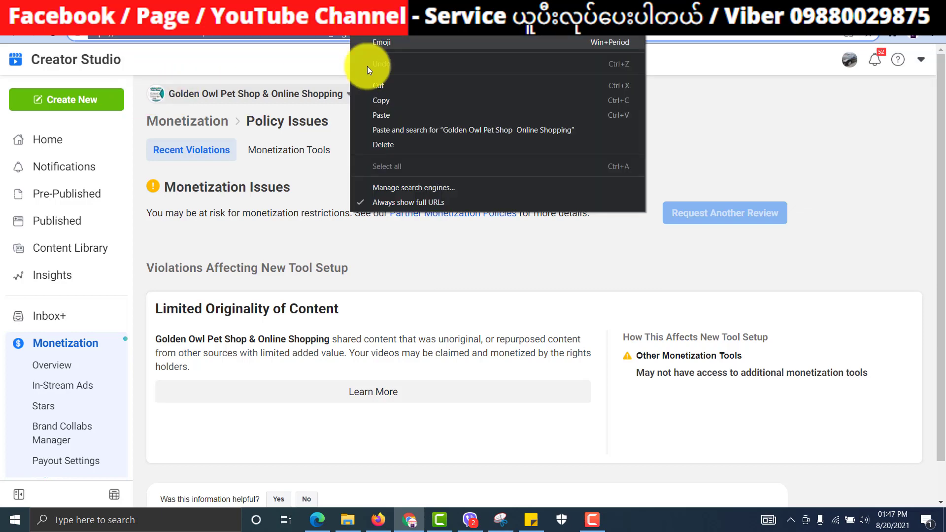
left_click(383, 100)
key("ctrl+Tab")
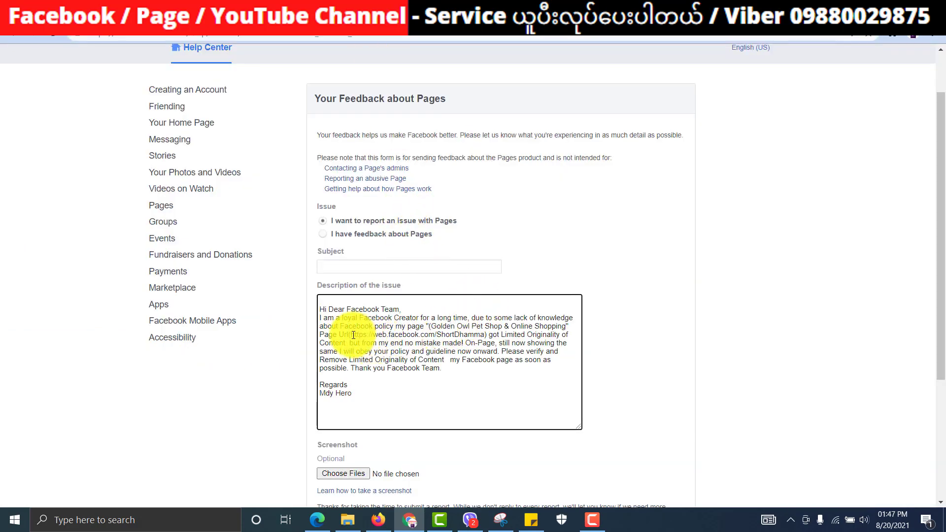
left_click_drag(353, 335, 460, 334)
right_click(459, 334)
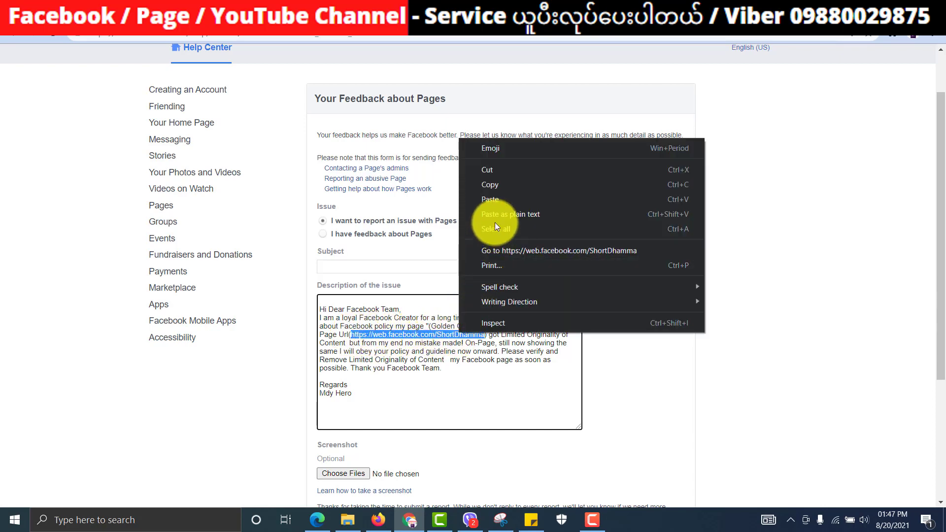
left_click(495, 202)
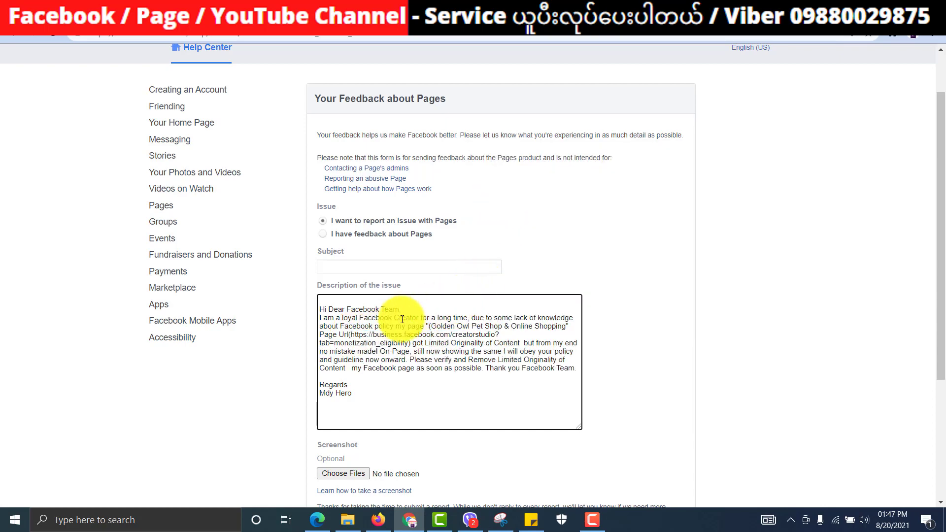
Copy the violation title Limited Originality of Content from Creator Studio and paste it as the feedback form's subject
scroll(370, 428, "down", 2)
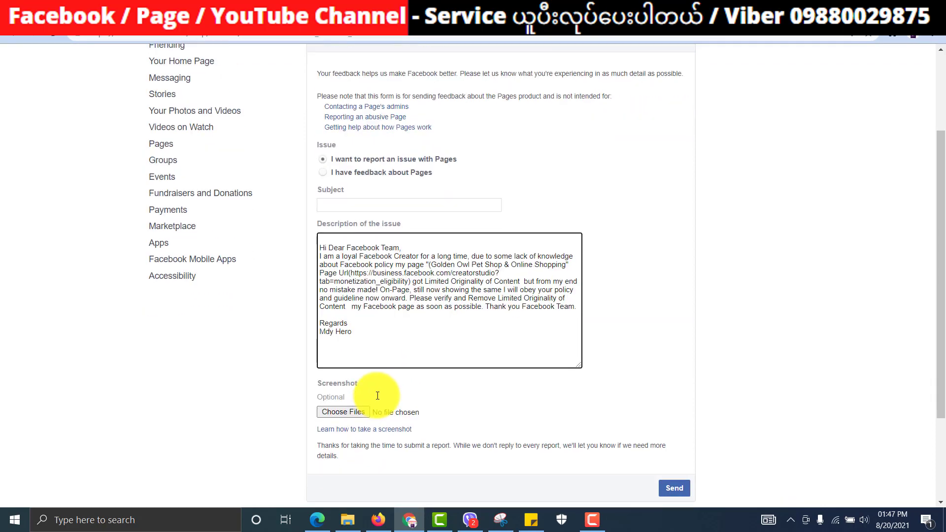
left_click(402, 201)
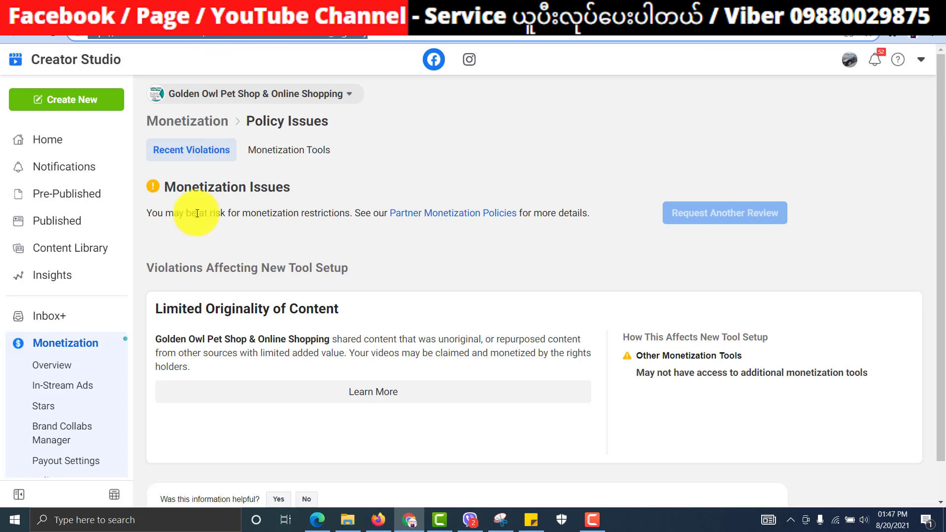
left_click_drag(160, 305, 327, 301)
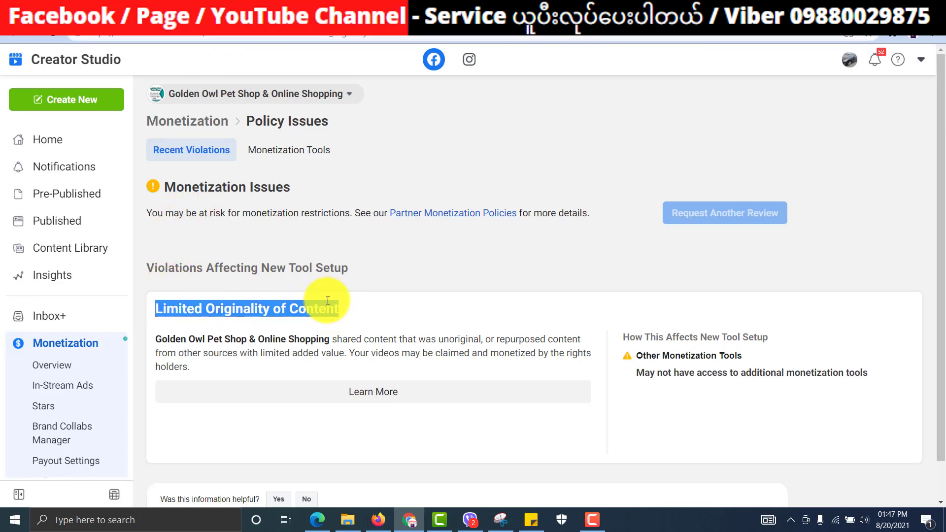
right_click(327, 301)
left_click(347, 315)
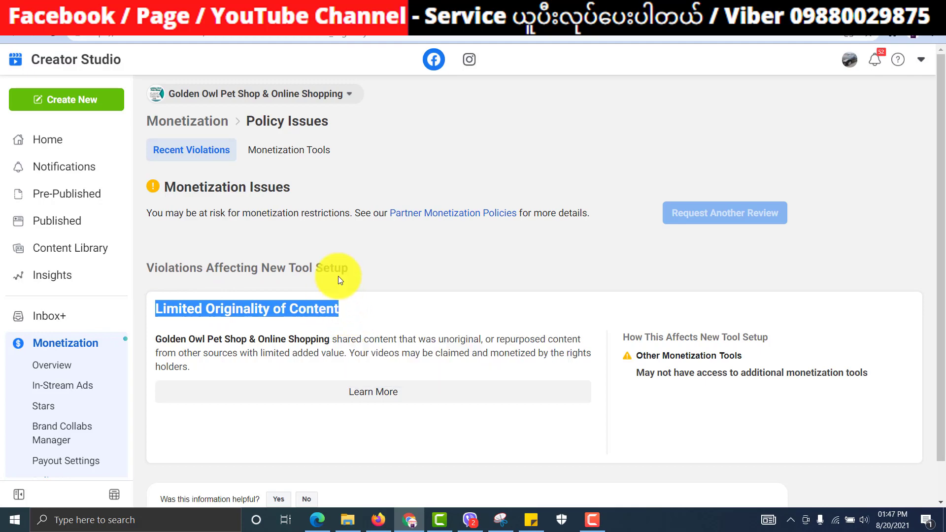
key("ctrl+Tab")
left_click(328, 188)
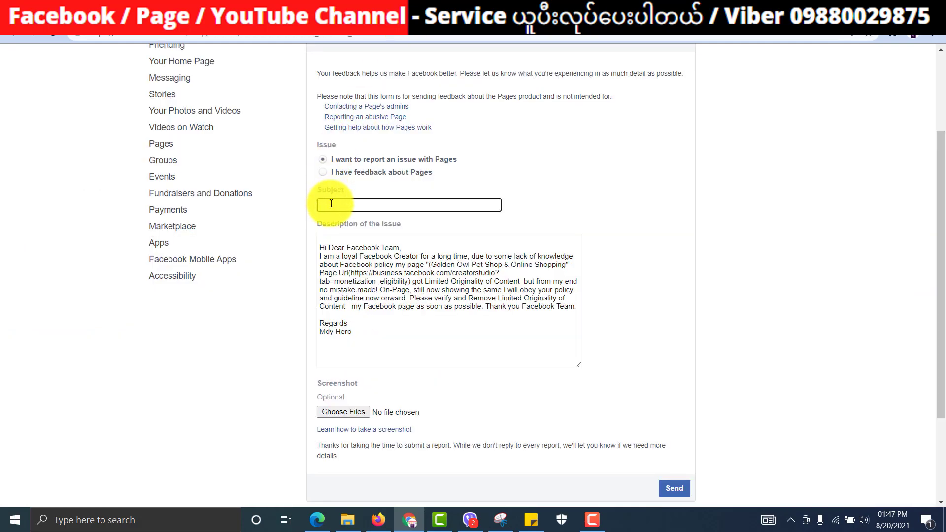
right_click(331, 204)
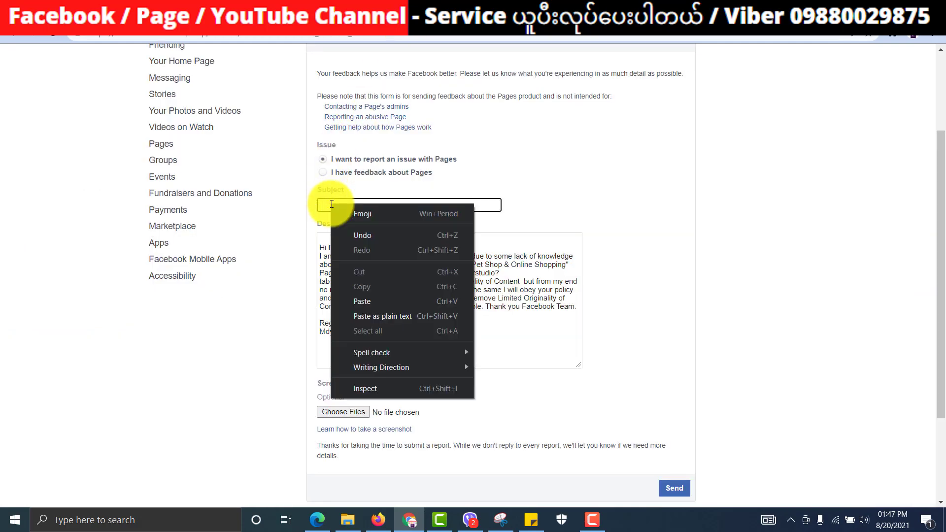
left_click(360, 300)
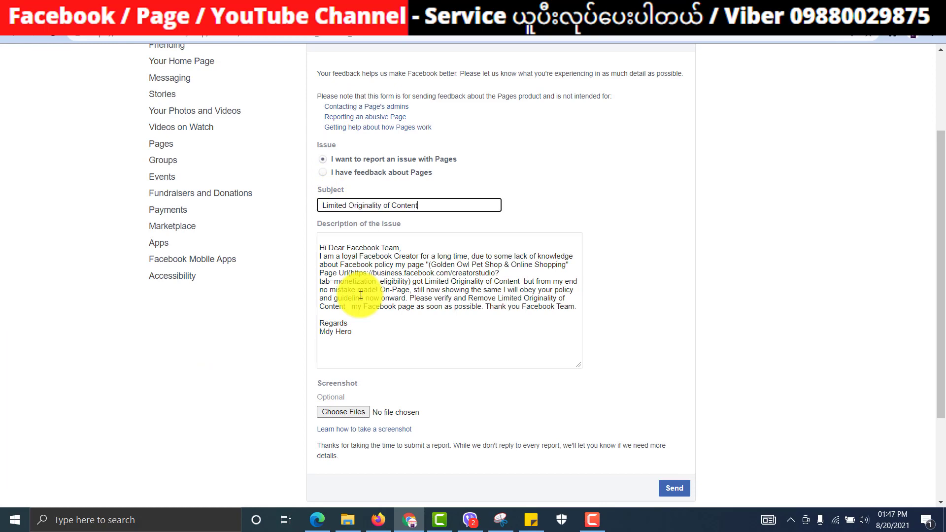
Attach golden 1.PNG as the screenshot, then send the completed Pages feedback form and dismiss the confirmation
left_click(348, 412)
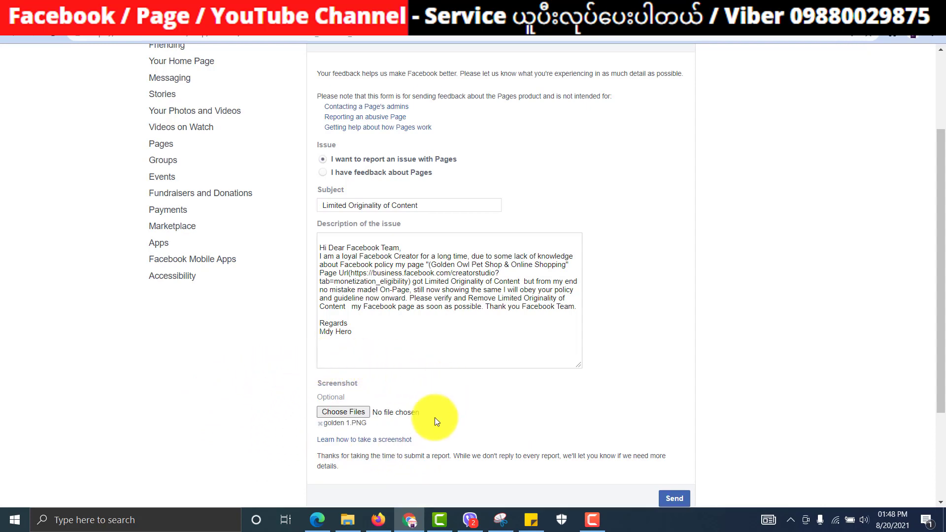
scroll(398, 410, "up", 3)
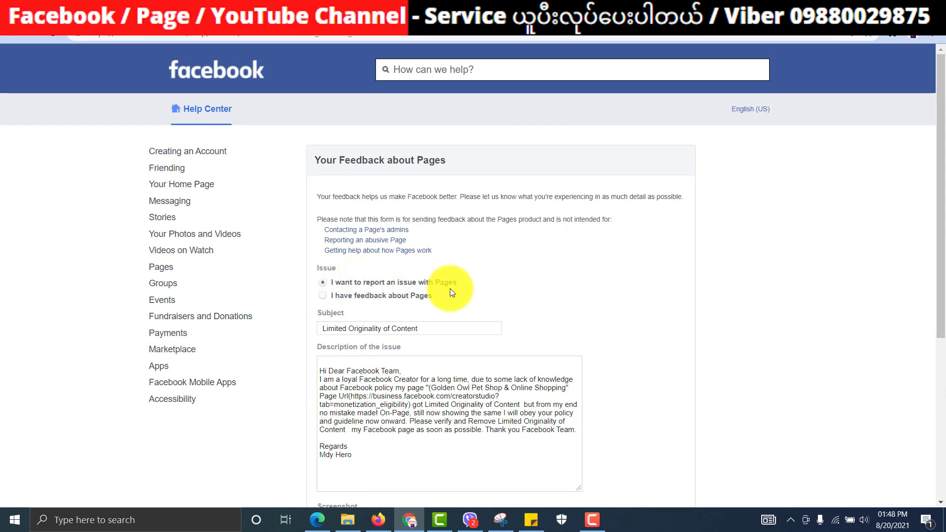
scroll(443, 286, "down", 1)
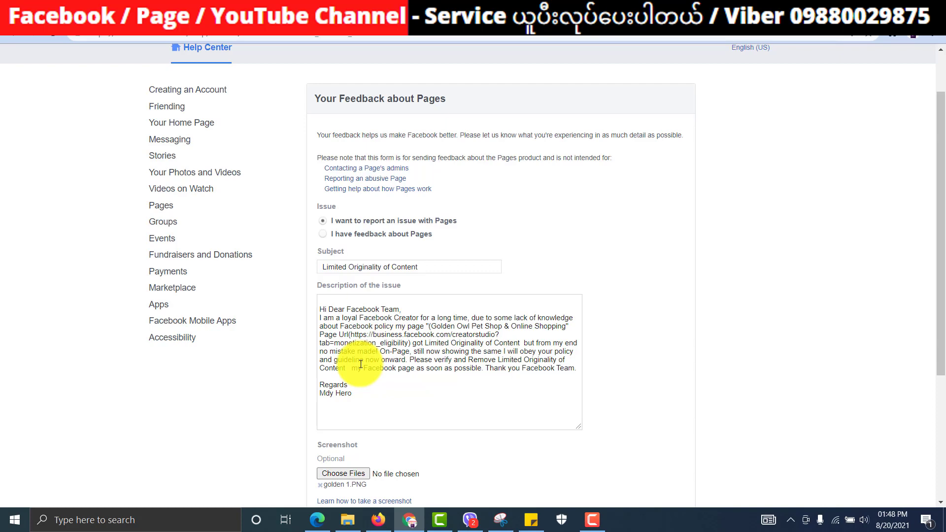
scroll(360, 365, "down", 3)
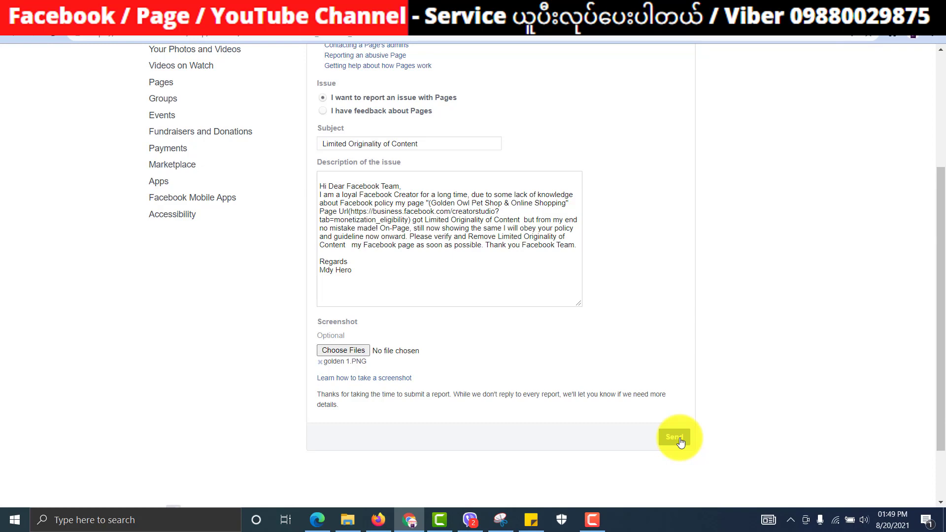
left_click(680, 442)
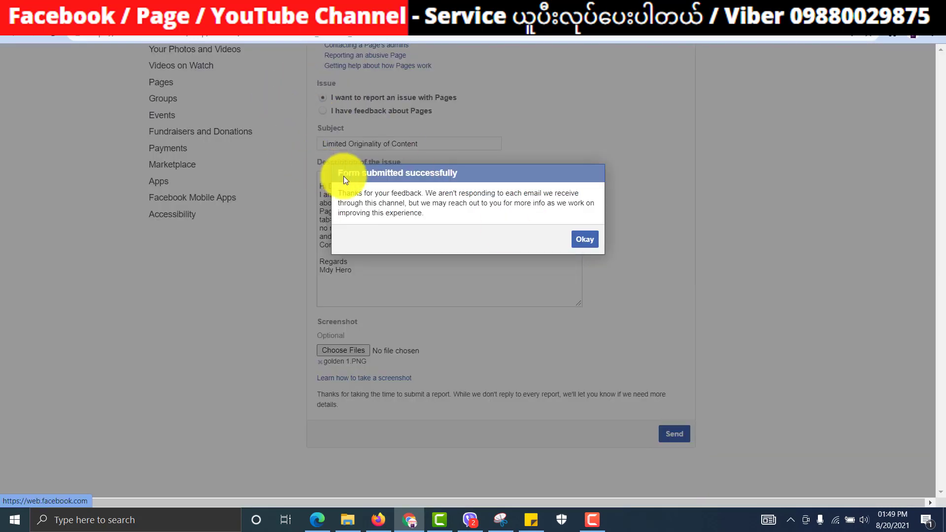
left_click(585, 239)
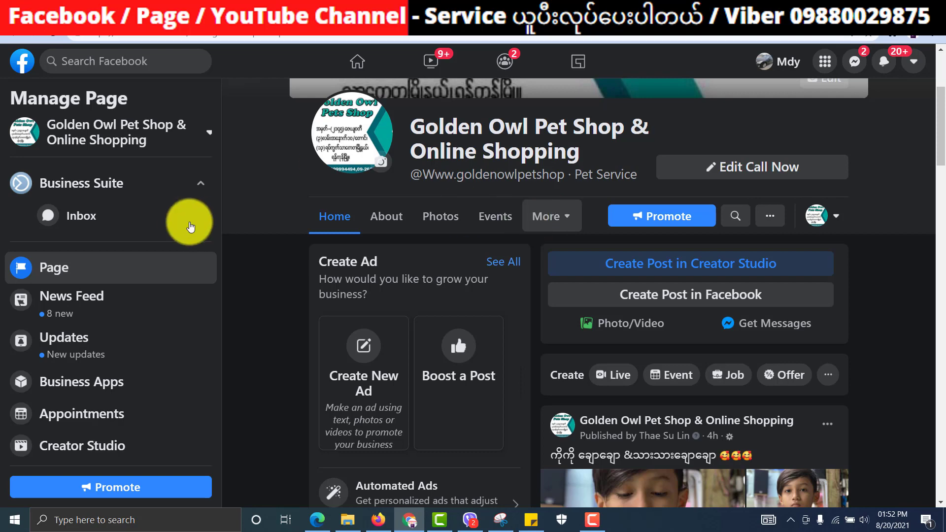
Open Page Quality for the Golden Owl Pet Shop & Online Shopping page and rate the restriction information as helpful
scroll(91, 373, "down", 5)
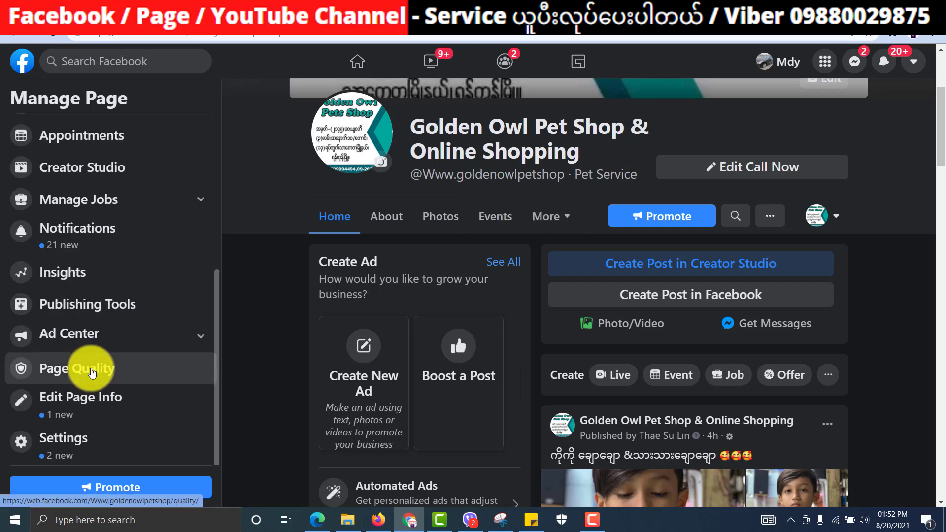
left_click(92, 373)
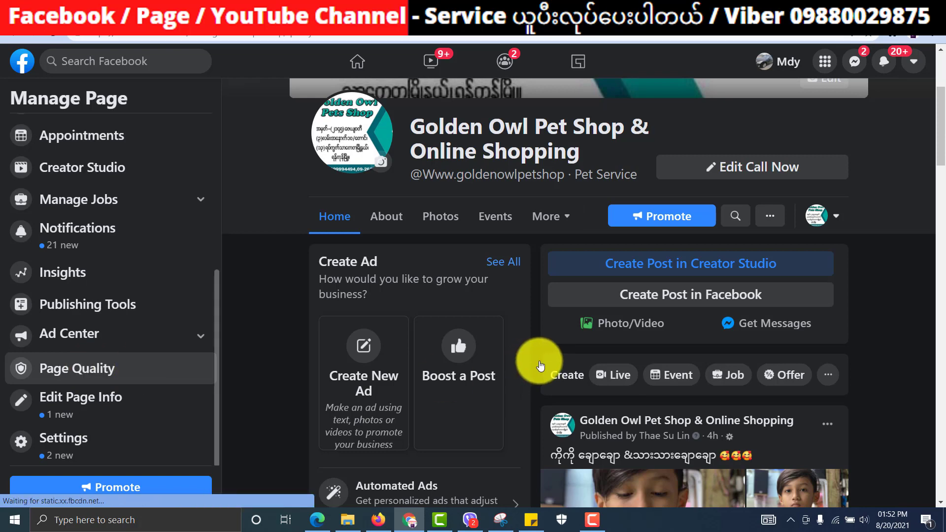
scroll(540, 365, "down", 5)
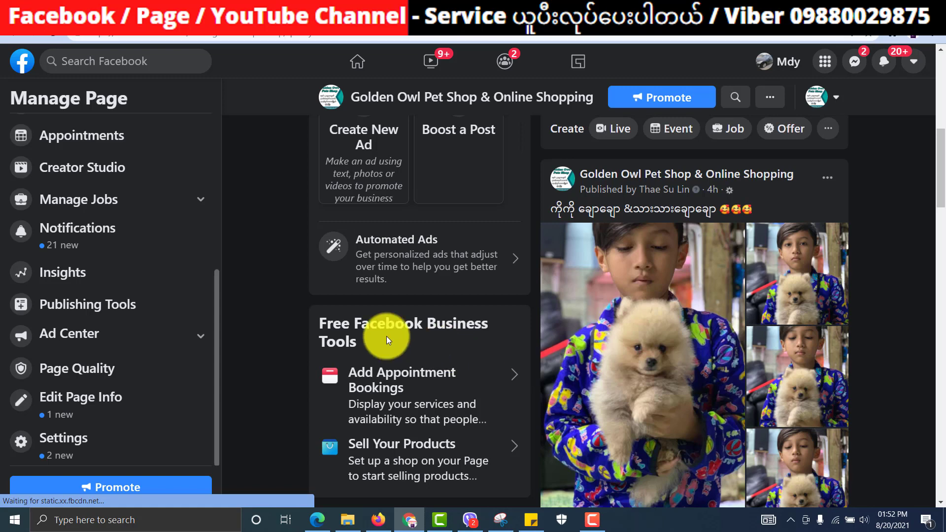
left_click(80, 376)
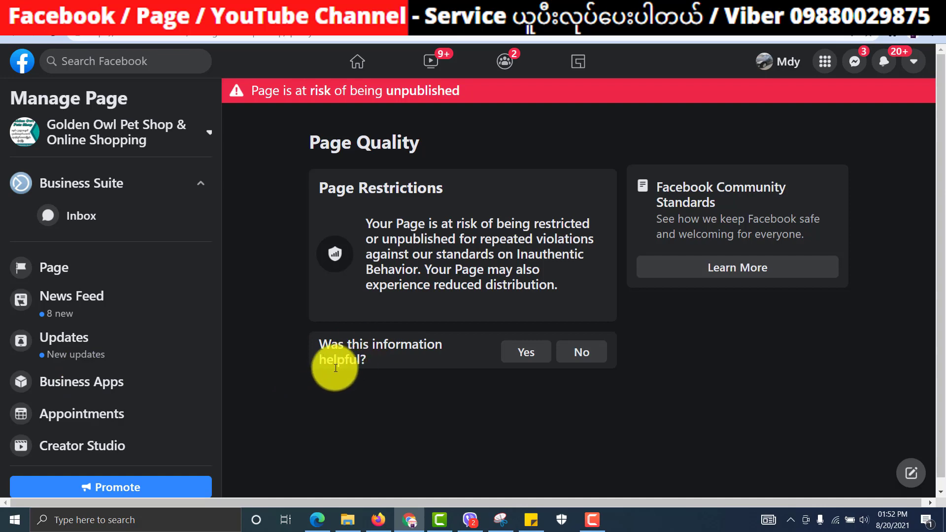
left_click(533, 352)
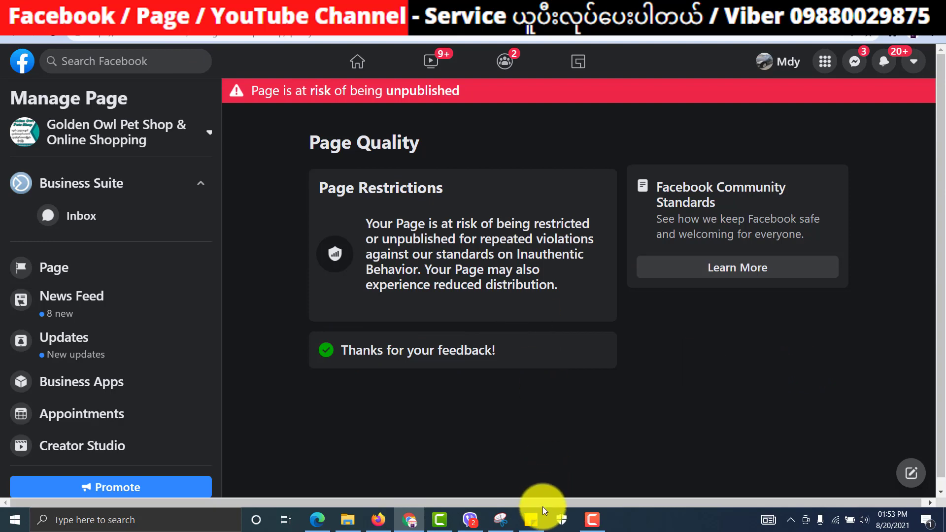
Switch to Sticky Notes and look through the saved appeal links and the appeal message for a page at risk of being unpublished
left_click(530, 515)
scroll(644, 128, "up", 5)
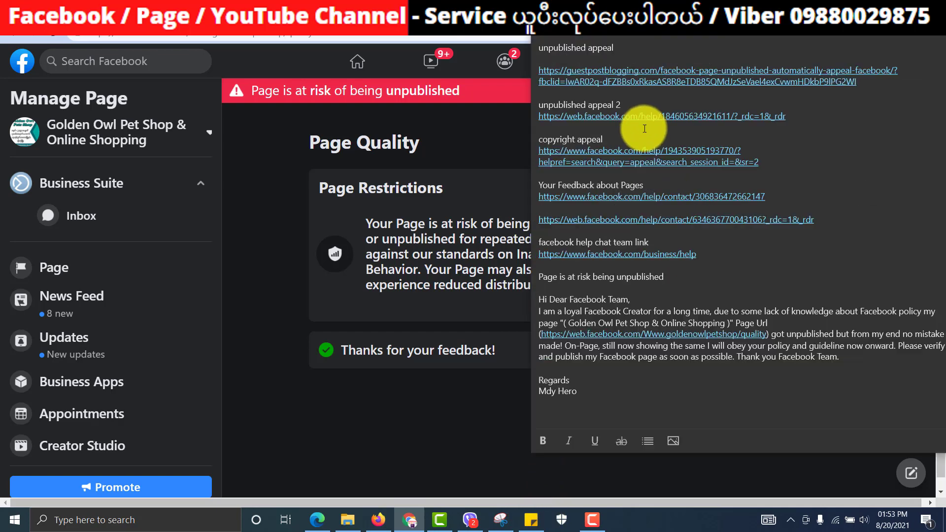